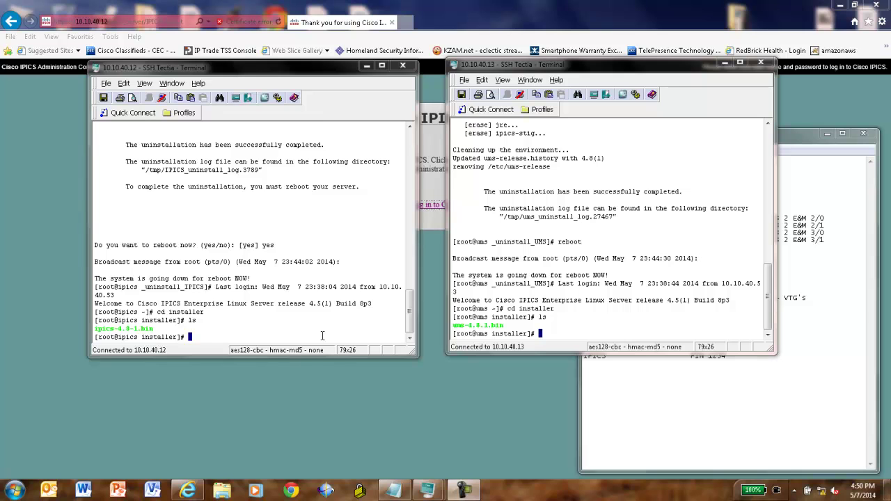
# Step: Run the ipics-4.8-1.bin installer in the terminal session connected to 10.10.40.12
pyautogui.click(227, 334)
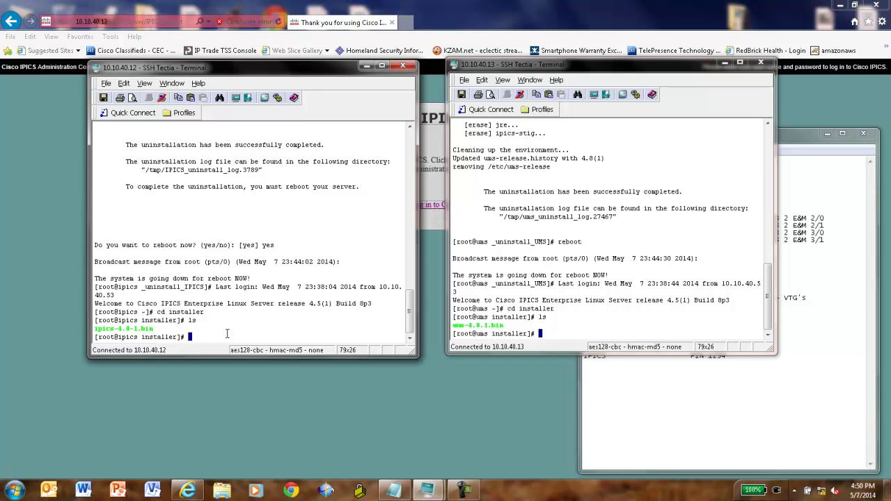
pyautogui.write('./ipi')
pyautogui.press('Tab')
pyautogui.press('Return')
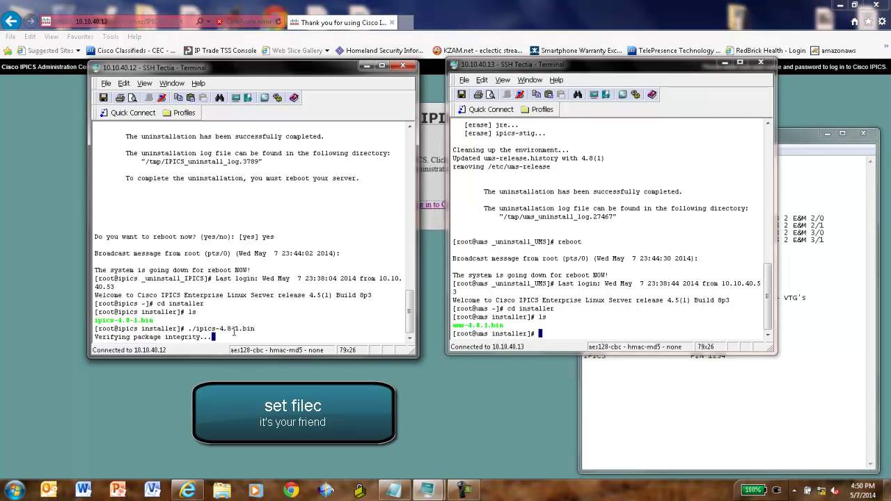
# Step: Run the ums-4.8.1.bin installer in the terminal session connected to 10.10.40.13
pyautogui.click(575, 331)
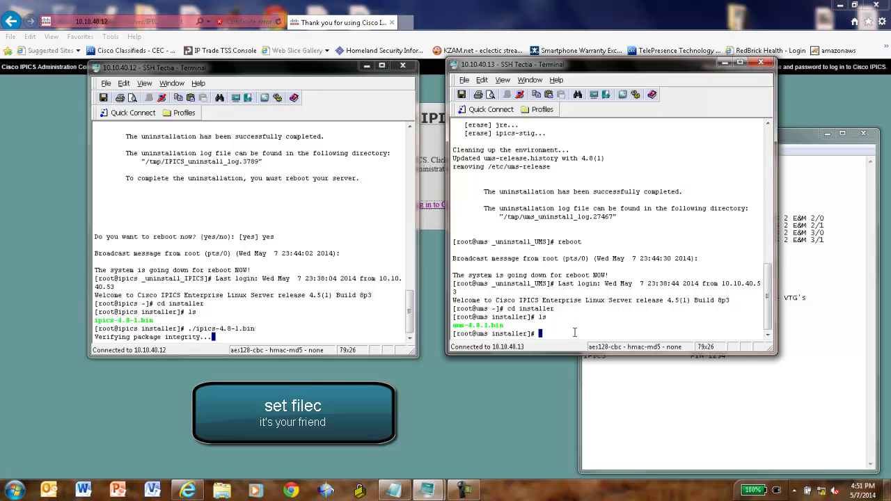
pyautogui.write('./')
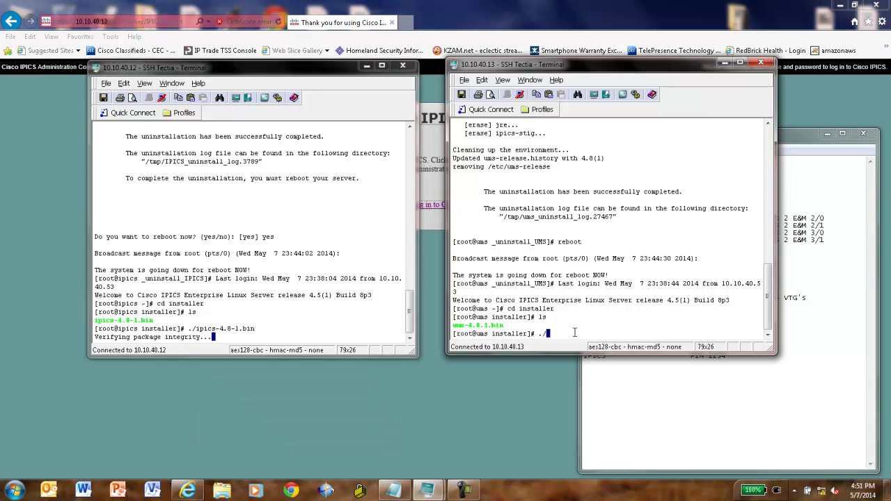
pyautogui.write('um')
pyautogui.press('Tab')
pyautogui.press('Return')
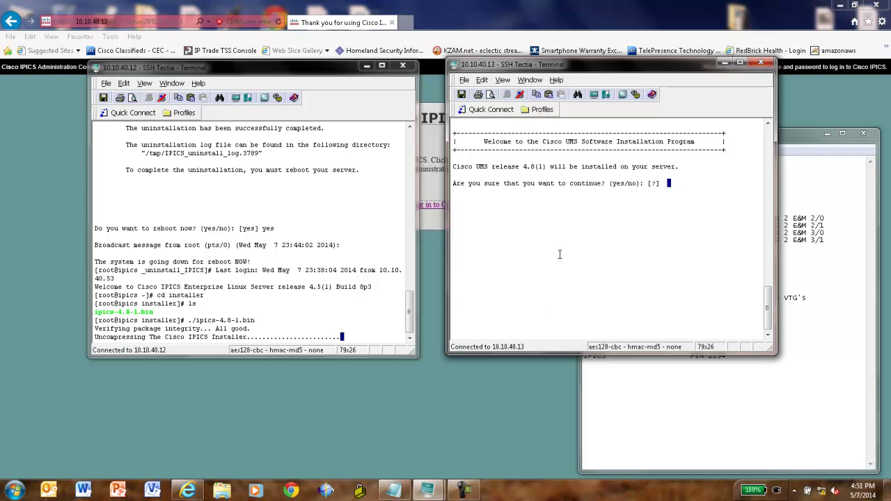
# Step: Agree to install Cisco UMS release 4.8(1) and bring up its license agreement
pyautogui.write('yes')
pyautogui.press('Return')
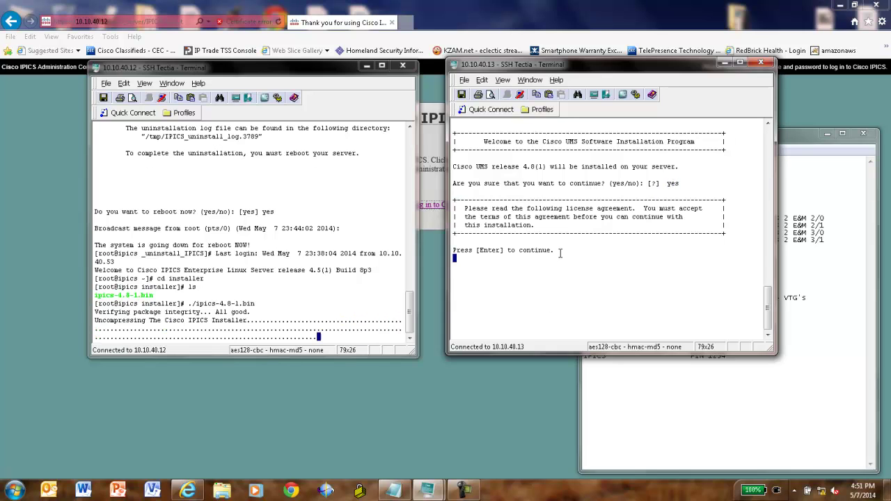
pyautogui.press('Return')
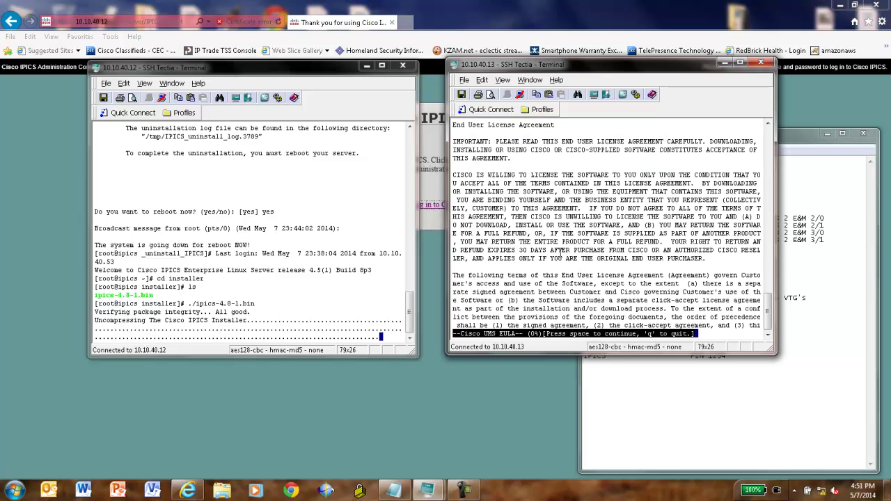
# Step: Page through the UMS license agreement, accept its terms with yes, and confirm that the UMS installation should begin
pyautogui.press('space')
pyautogui.press('space')
pyautogui.press('space')
pyautogui.press('space')
pyautogui.press('space')
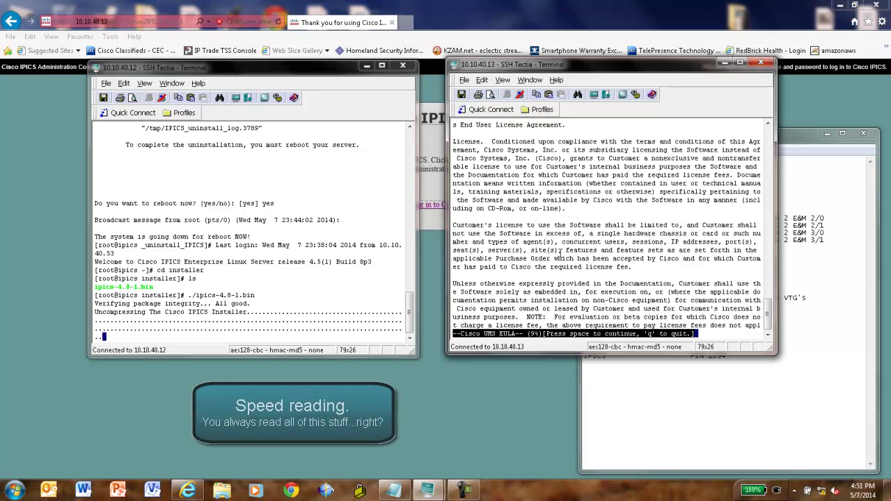
pyautogui.press('space')
pyautogui.press('space')
pyautogui.press('space')
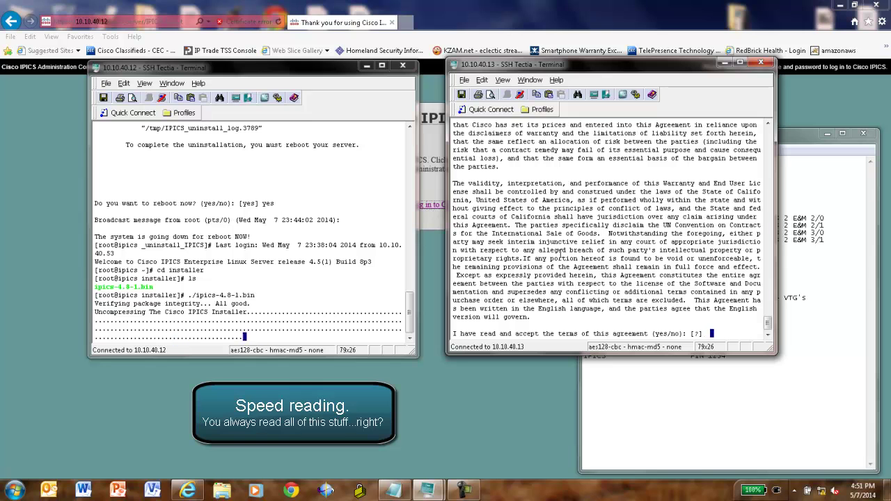
pyautogui.write('yes')
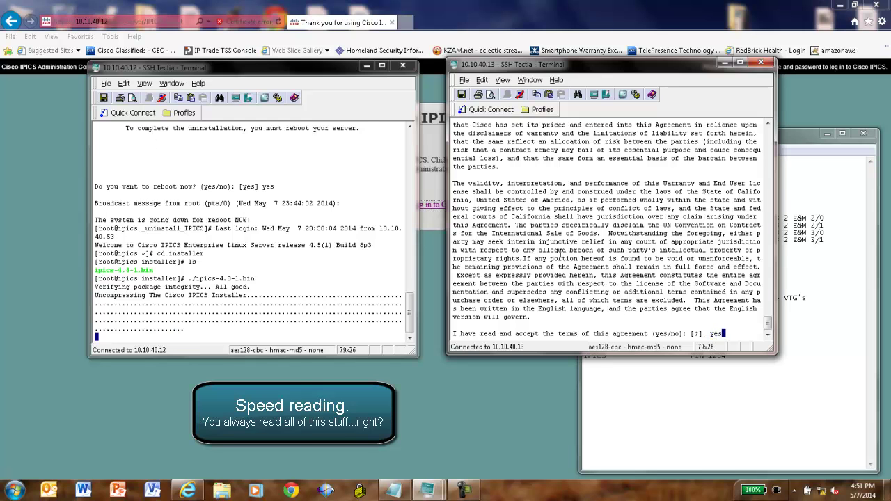
pyautogui.press('Return')
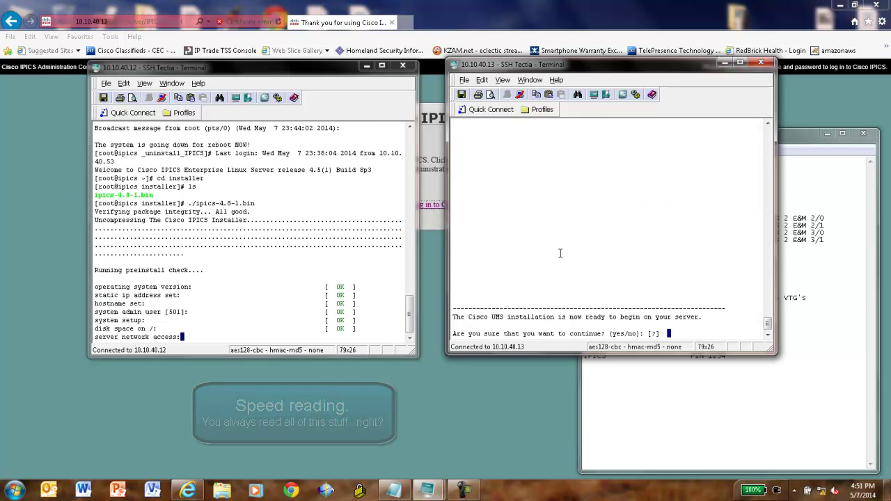
pyautogui.write('yes')
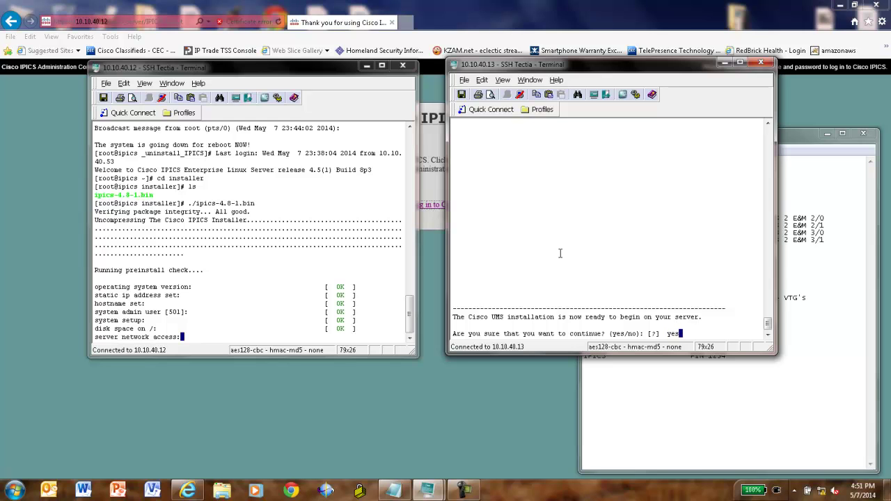
pyautogui.press('Return')
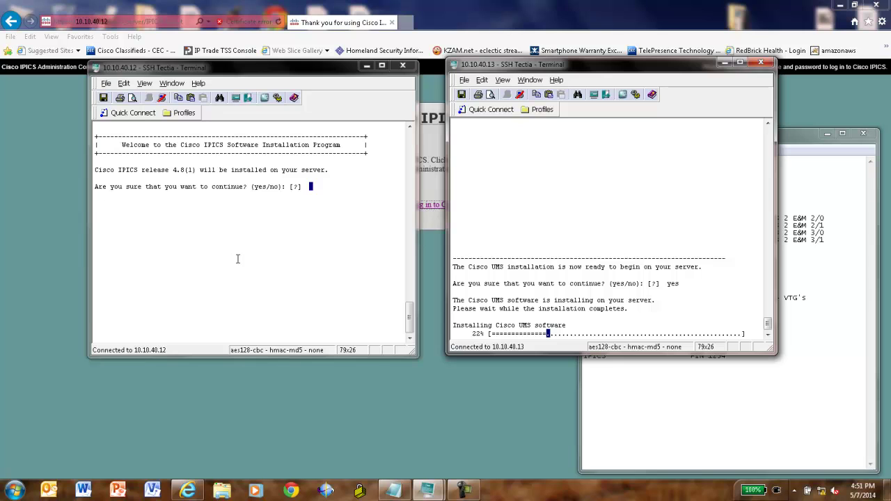
# Step: On the 10.10.40.12 server, agree to install Cisco IPICS release 4.8(1) and bring up its license agreement
pyautogui.click(255, 213)
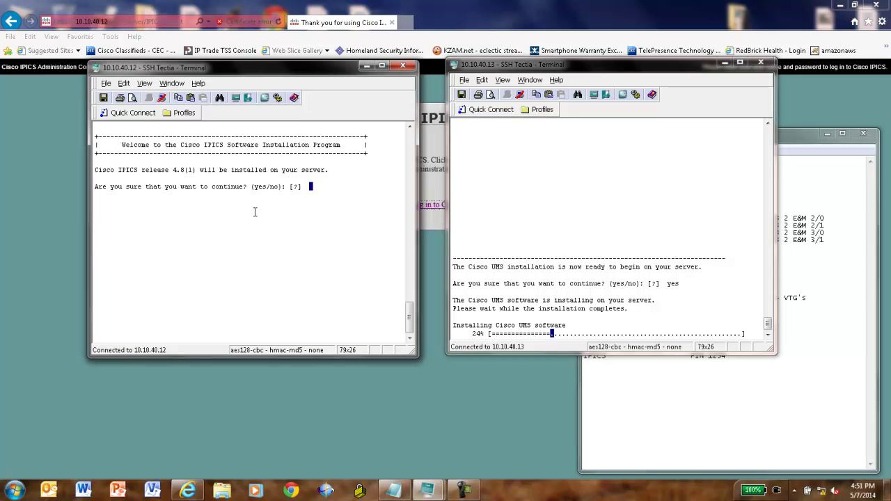
pyautogui.write('yes')
pyautogui.press('Return')
pyautogui.press('Return')
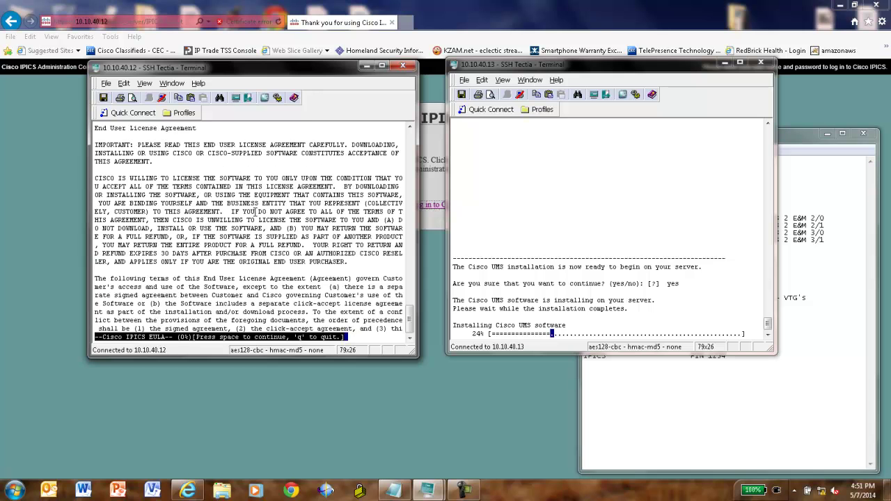
# Step: Page through the IPICS license agreement and accept its terms with yes
pyautogui.press('space')
pyautogui.press('space')
pyautogui.press('space')
pyautogui.press('space')
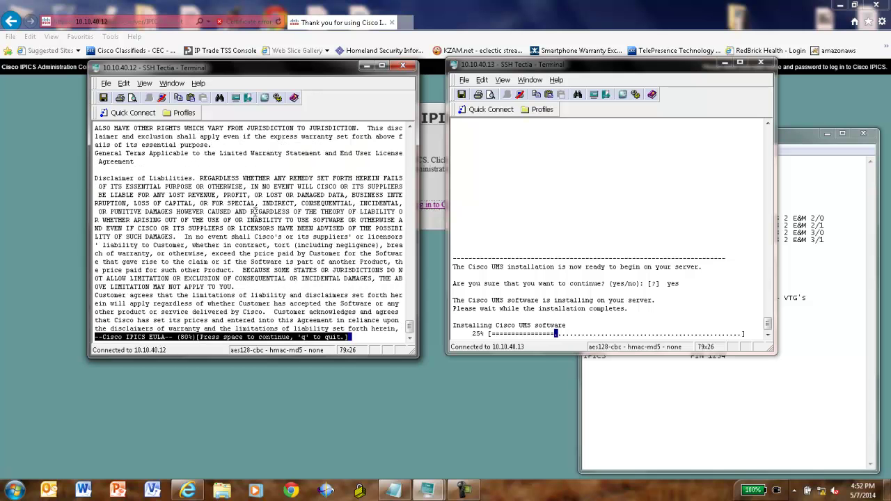
pyautogui.write('yes')
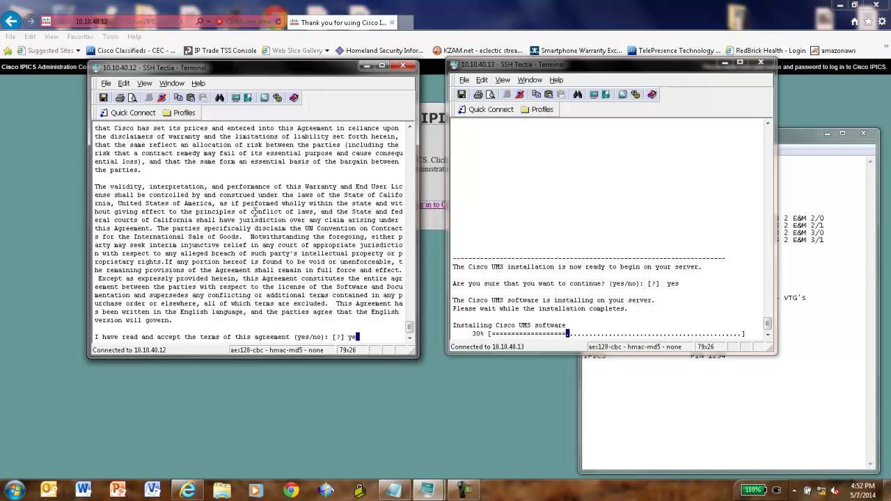
pyautogui.press('Return')
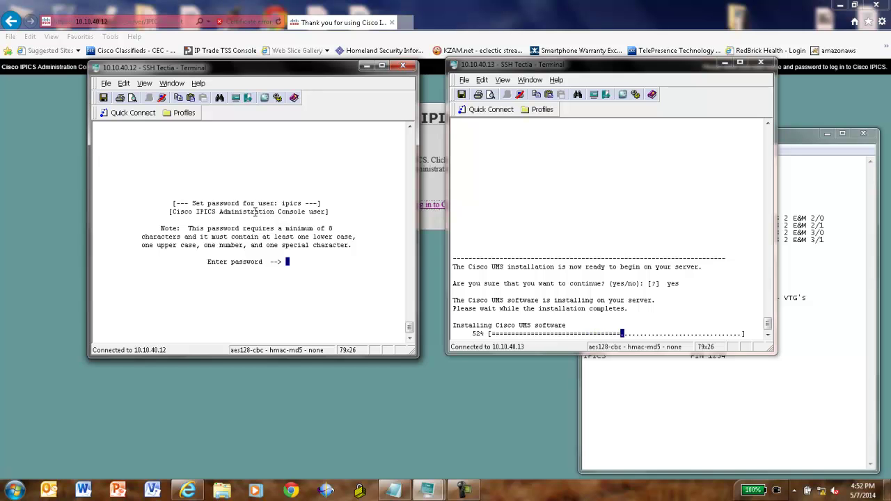
# Step: Enter and confirm the password for the ipics Administration Console user, then continue
pyautogui.press('Return')
pyautogui.press('Return')
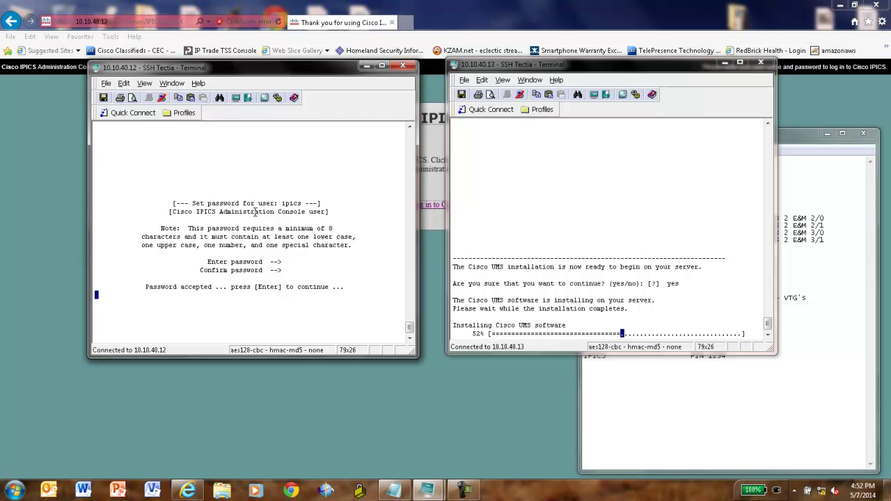
pyautogui.press('Return')
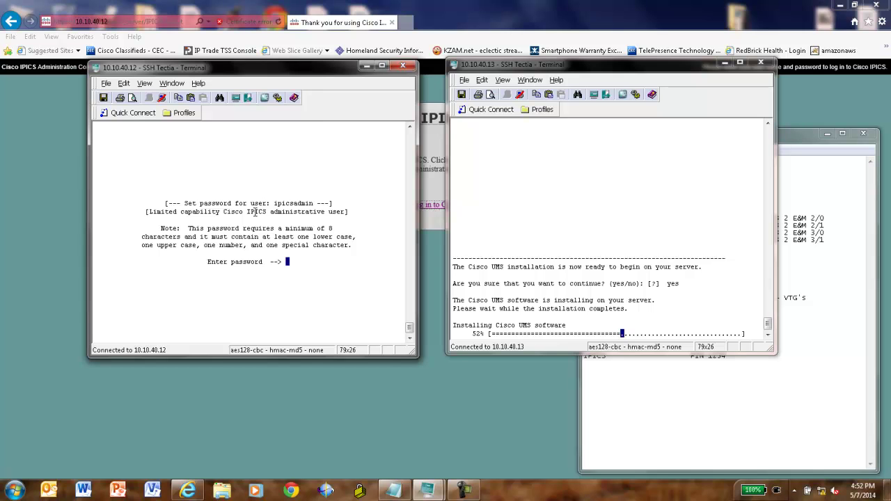
# Step: Enter and confirm the password for the limited-capability ipicsadmin user, then continue
pyautogui.press('Return')
pyautogui.press('Return')
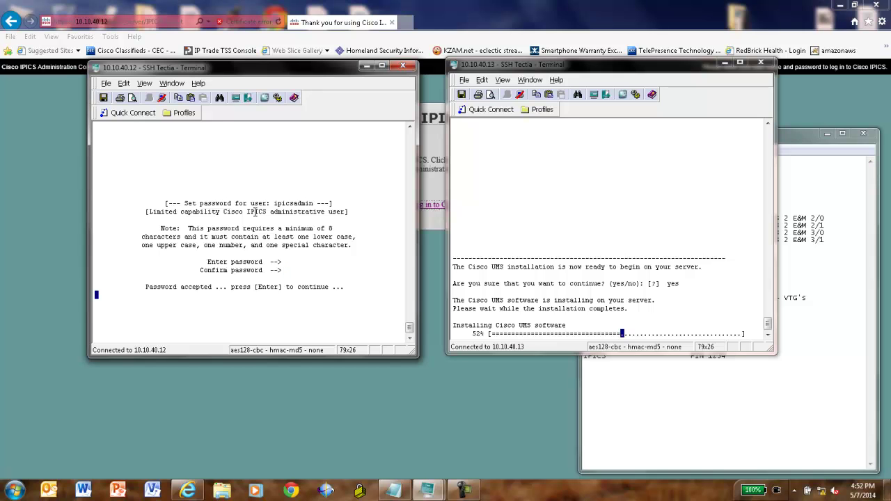
pyautogui.press('Return')
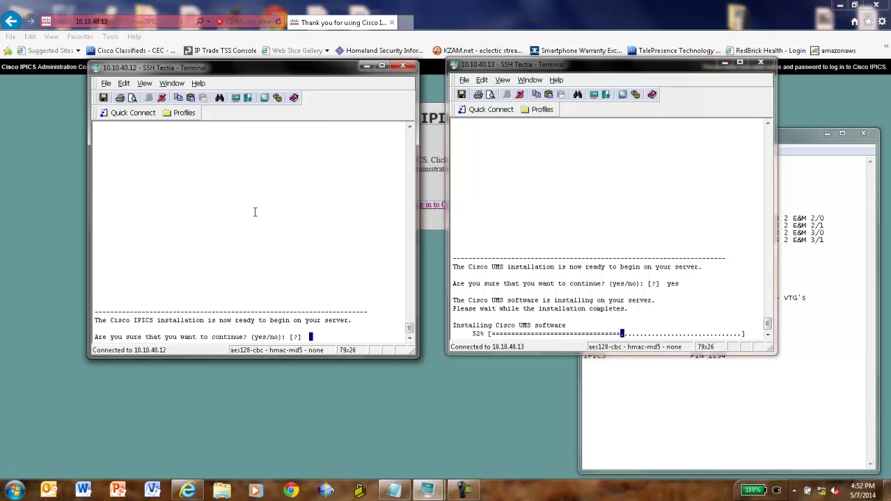
# Step: Confirm that the IPICS installation should begin, and keep the current Windows color scheme without showing the message again
pyautogui.write('yes')
pyautogui.press('Return')
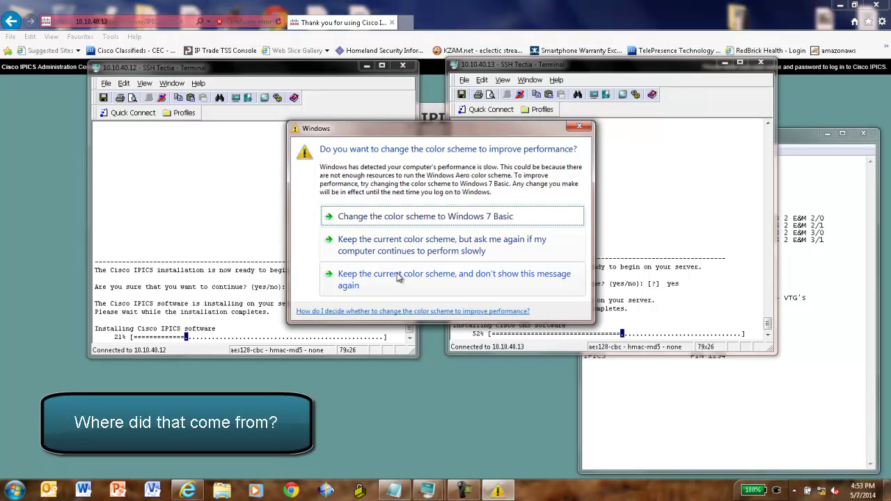
pyautogui.click(394, 279)
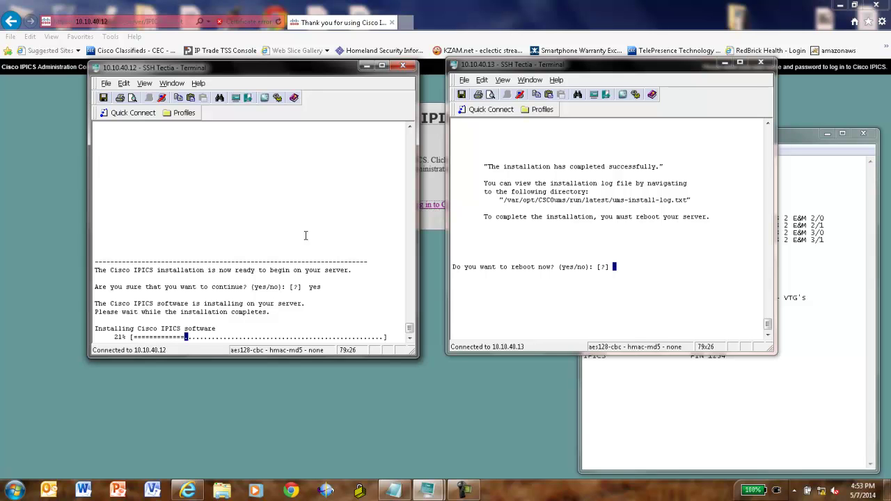
# Step: Reboot the UMS server by answering yes, and dismiss the lost-connection error
pyautogui.click(563, 306)
pyautogui.write('yes')
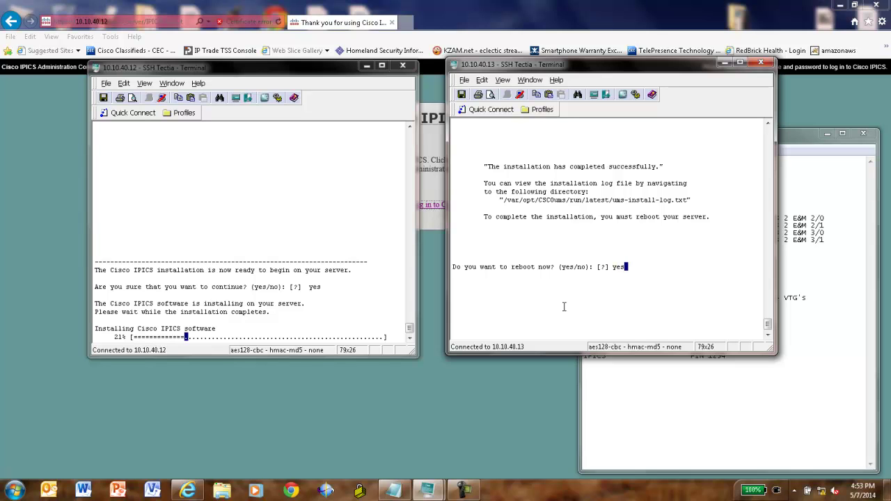
pyautogui.press('Return')
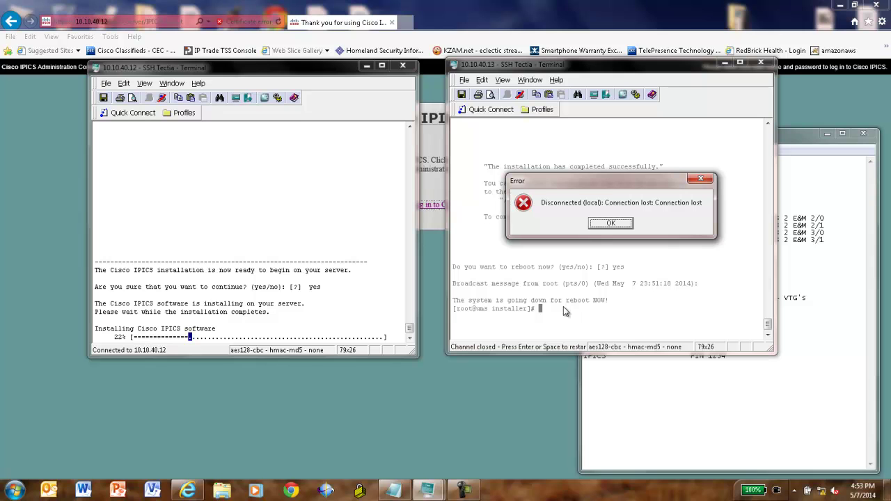
pyautogui.click(609, 223)
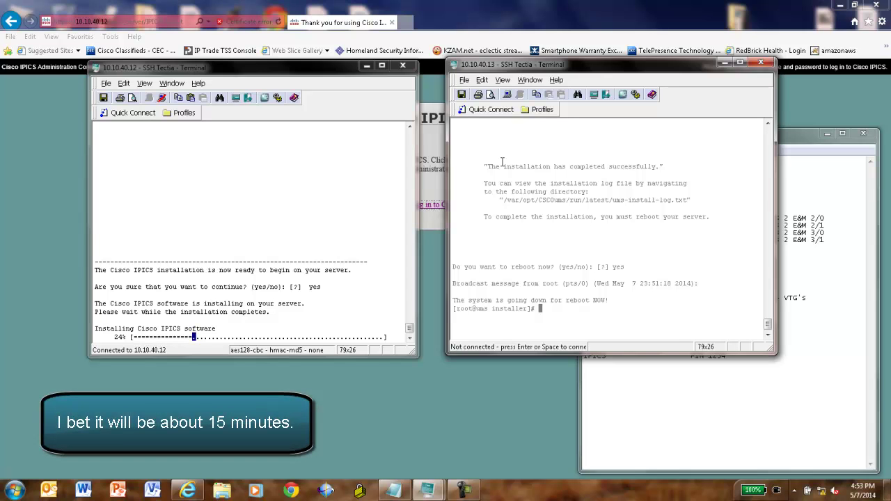
# Step: Reconnect to the UMS server at 10.10.40.13 and display the contents of /etc/hosts
pyautogui.click(491, 110)
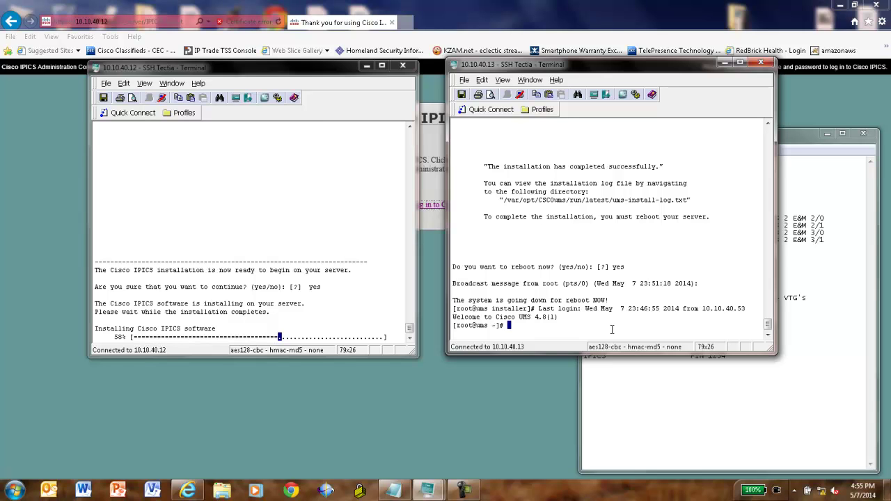
pyautogui.write('more /etc/hosts')
pyautogui.press('Return')
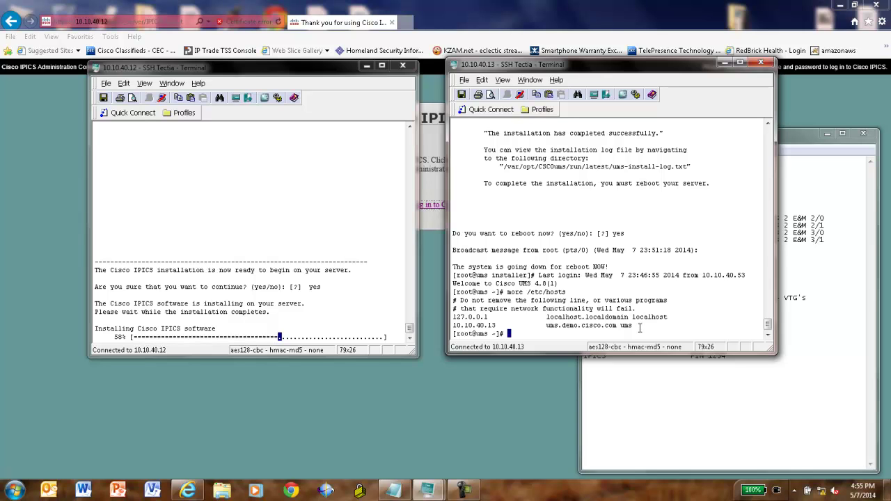
# Step: Review the server addresses, channels and users in IPICS Plan.txt, moving the Notepad window as needed, and return to the IPICS terminal
pyautogui.click(648, 401)
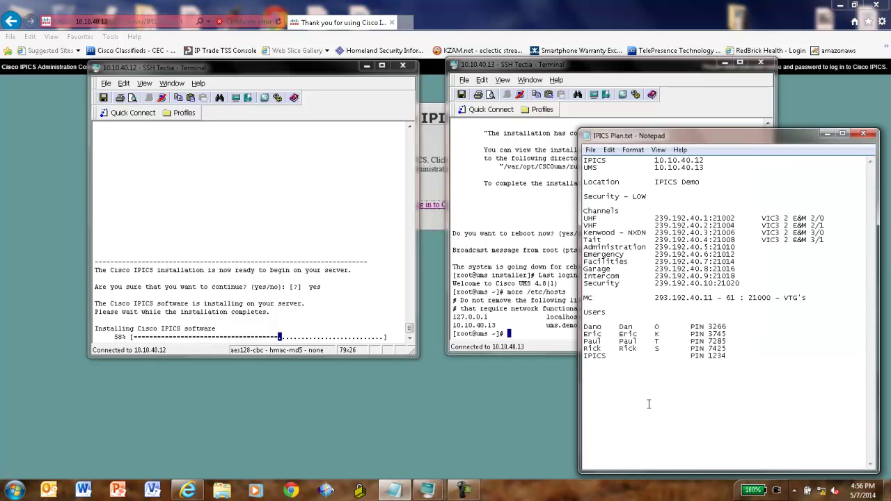
pyautogui.moveTo(691, 135); pyautogui.dragTo(581, 113)
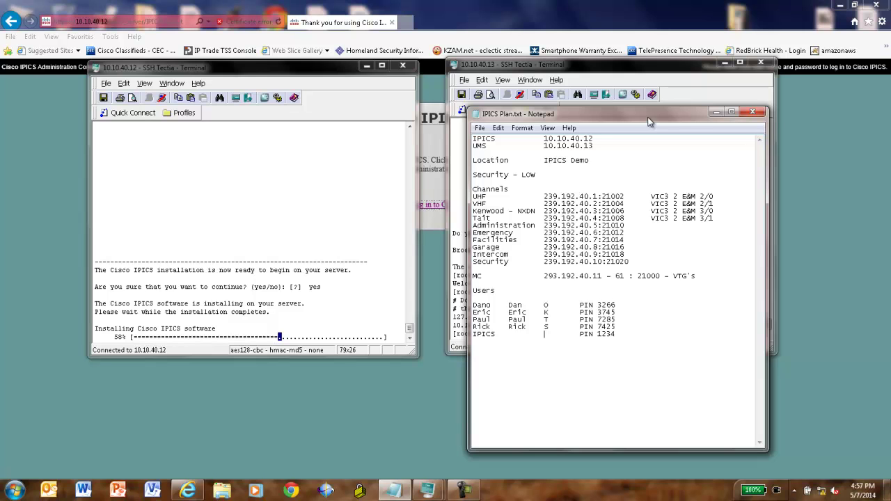
pyautogui.moveTo(648, 122); pyautogui.dragTo(780, 139)
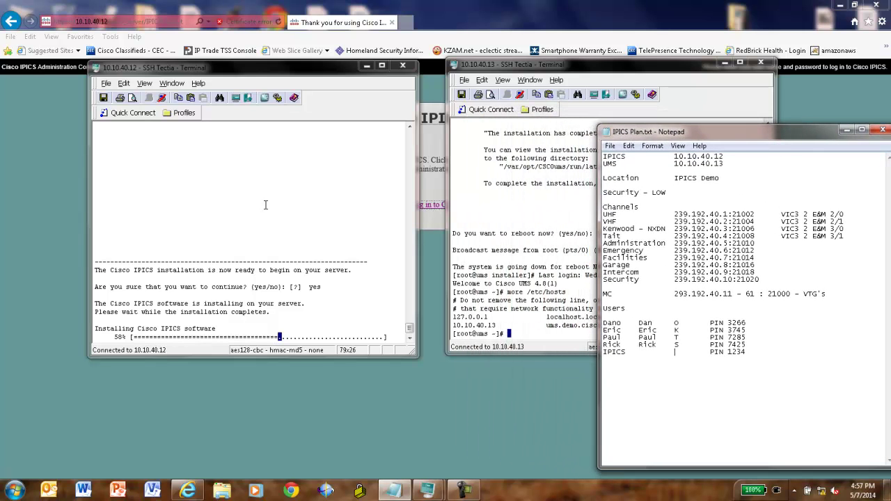
pyautogui.click(256, 227)
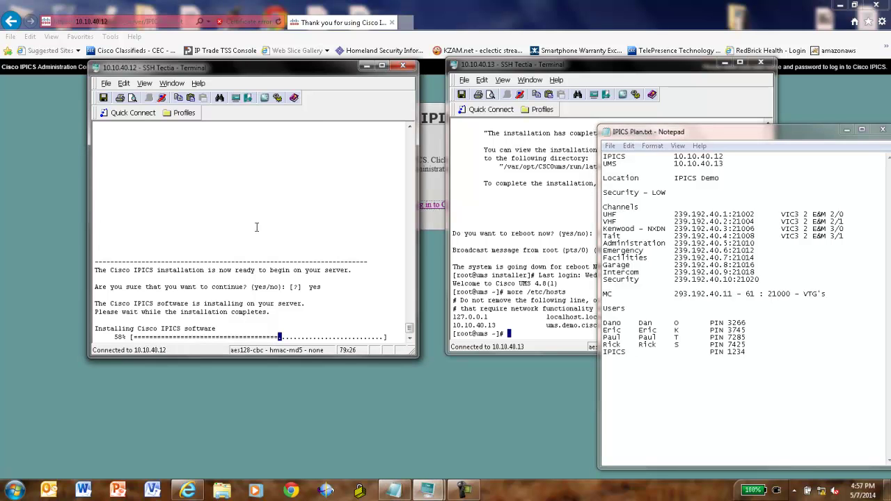
# Step: Open /etc/hosts in vi on the UMS server and add a line mapping 10.10.40.12 to ipics.demo.cisco.com above the 10.10.40.13 entry
pyautogui.click(530, 332)
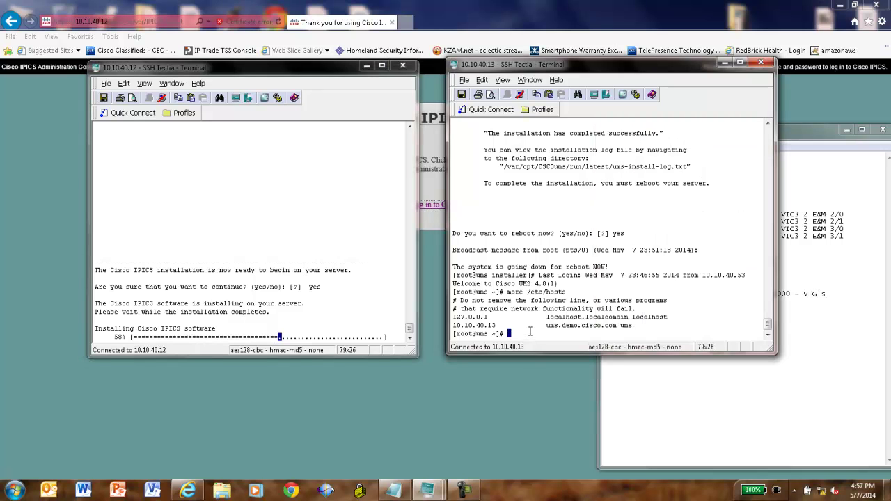
pyautogui.write('vi etc/hosts')
pyautogui.press('Return')
pyautogui.write('o10.10.40.12')
pyautogui.press('Tab')
pyautogui.press('Tab')
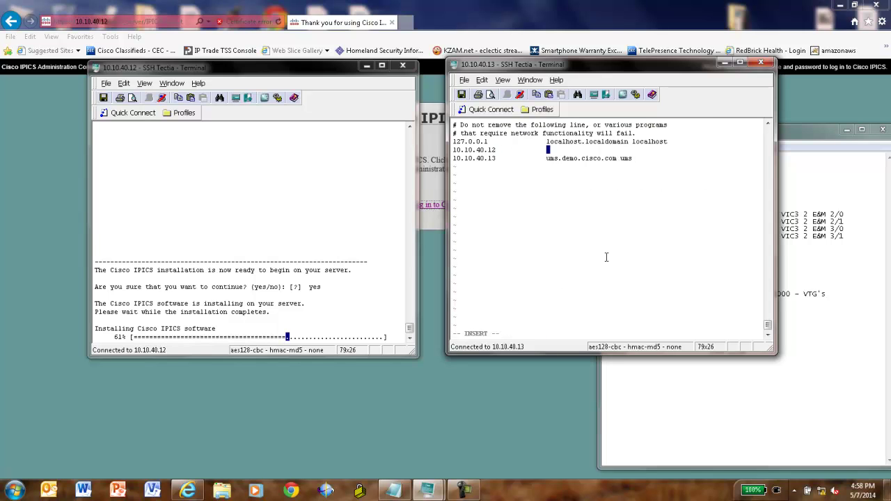
pyautogui.write('ipics.demo.cisco.com')
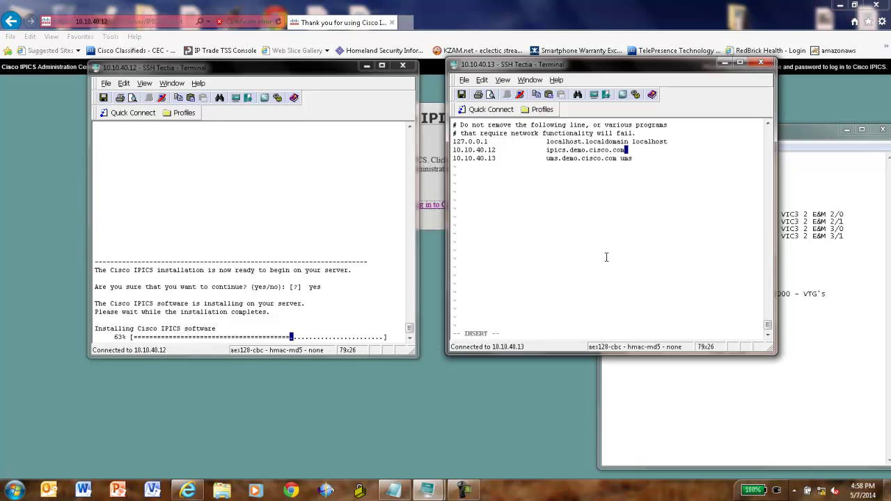
# Step: Add the short host name ipics to the new hosts entry, save the file and quit vi
pyautogui.press('Tab')
pyautogui.write('ipics')
pyautogui.press('Escape')
pyautogui.write(':wq')
pyautogui.press('Return')
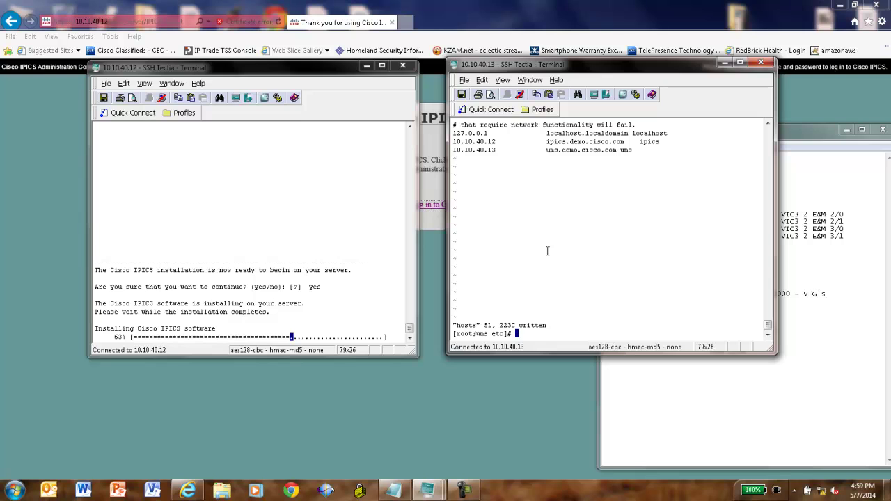
# Step: Connect from the UMS server to ipics over SSH with the root password, and exit the nested SSH session to ums
pyautogui.write('ssh ipics')
pyautogui.press('Return')
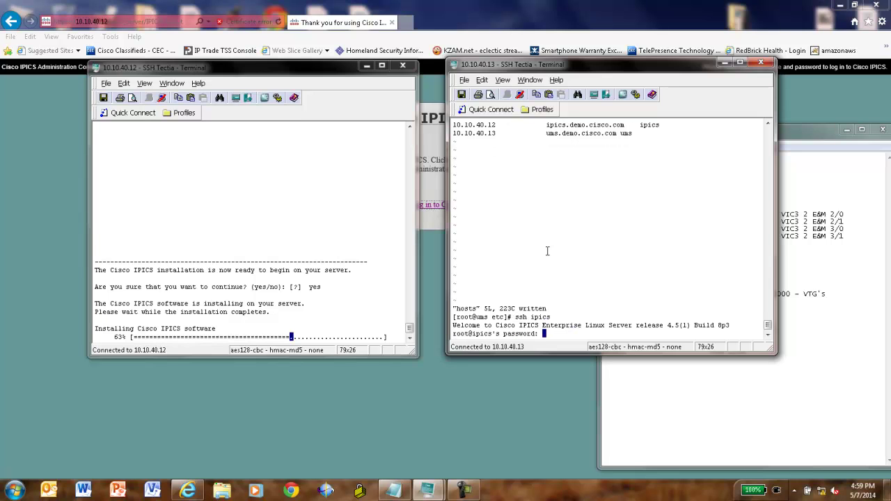
pyautogui.press('Return')
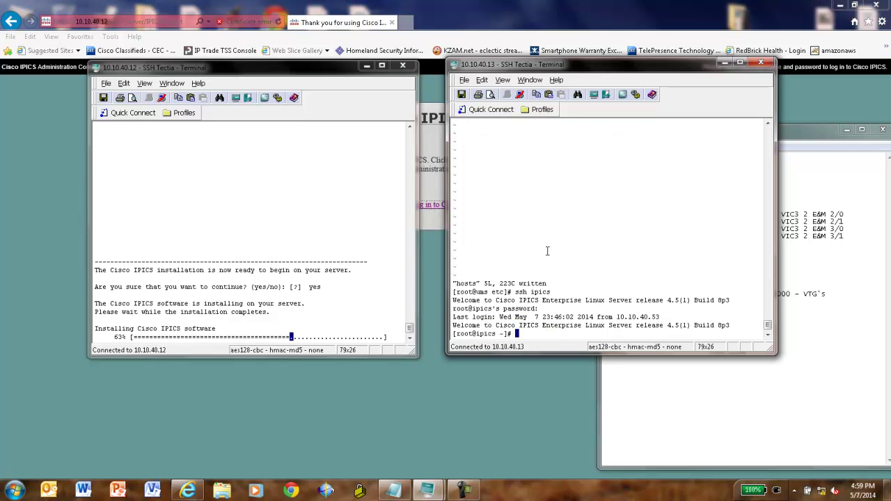
pyautogui.write('exit')
pyautogui.press('Return')
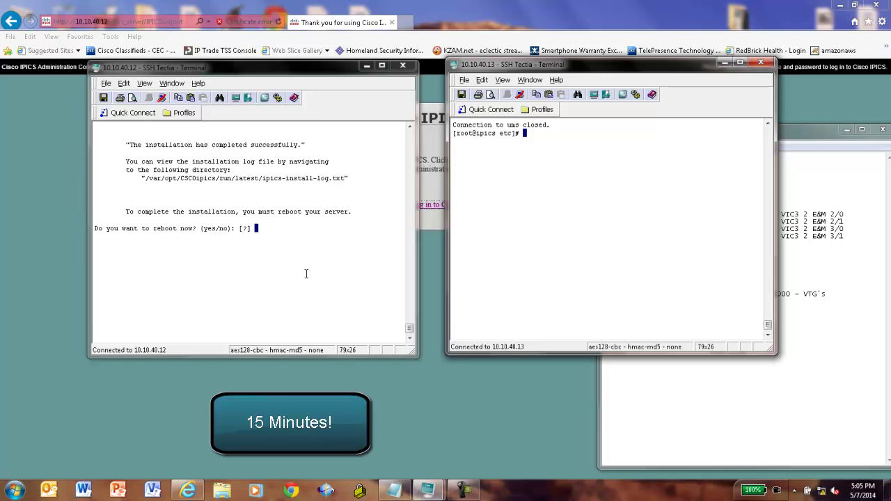
# Step: Reboot the IPICS server by answering yes to the reboot prompt, and log out of the UMS server session
pyautogui.click(302, 268)
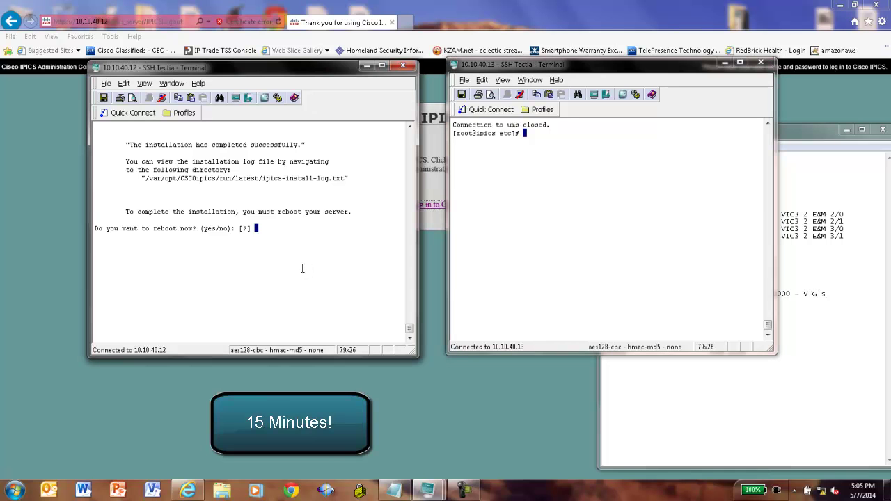
pyautogui.write('yes')
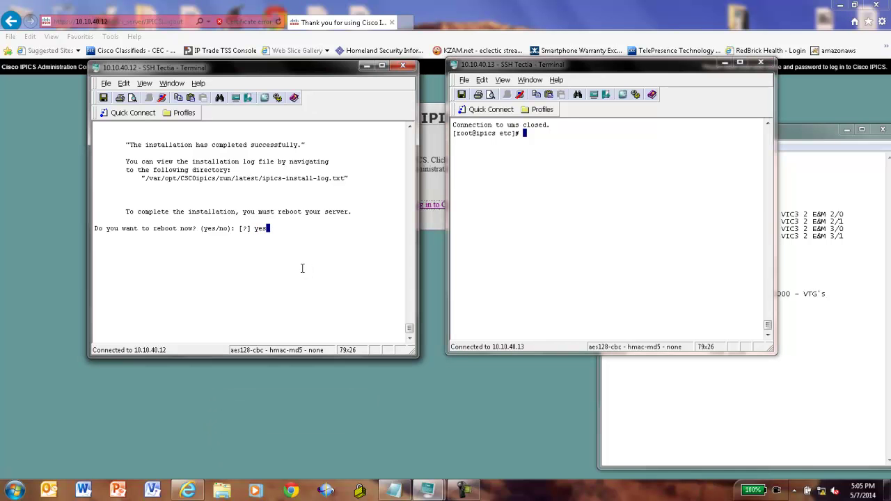
pyautogui.press('Return')
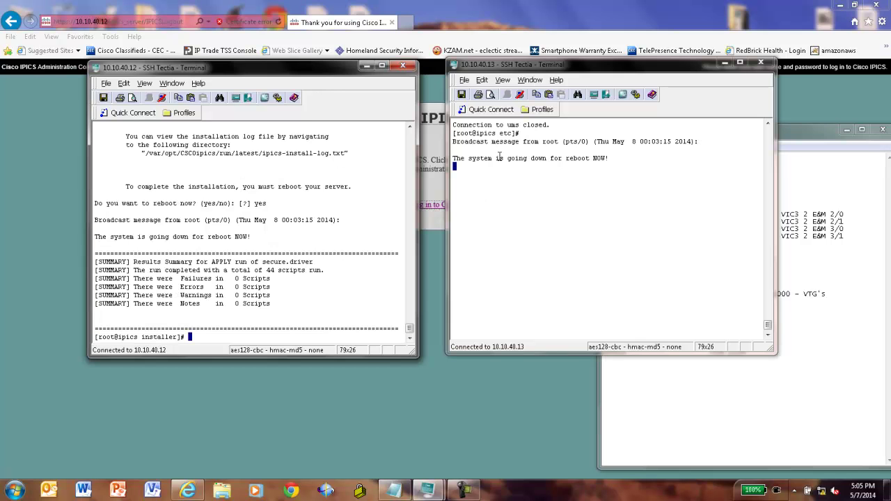
pyautogui.click(262, 228)
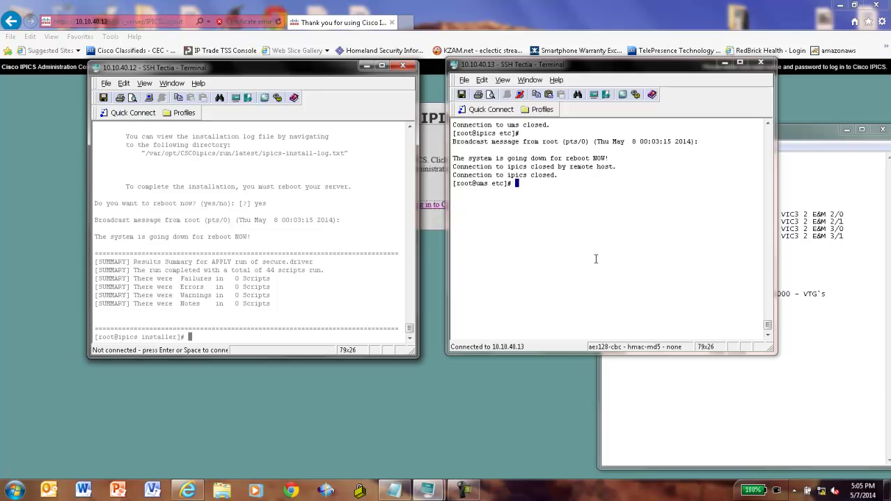
pyautogui.write('exit')
pyautogui.press('Return')
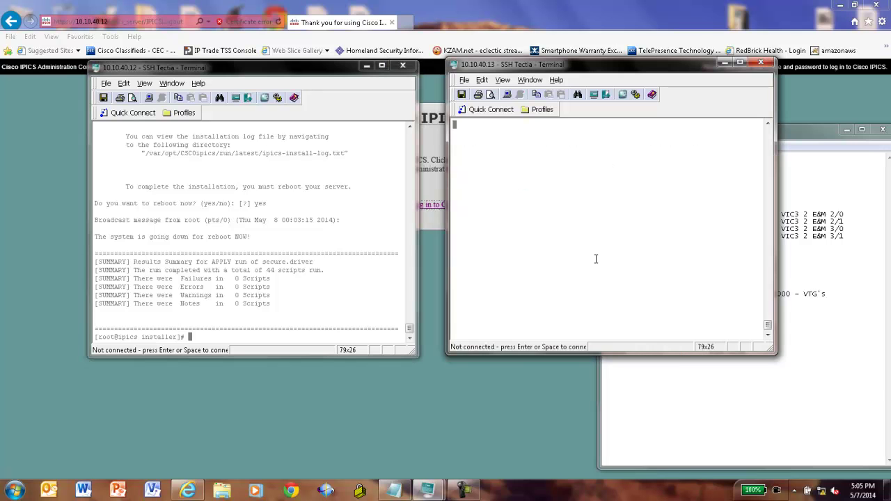